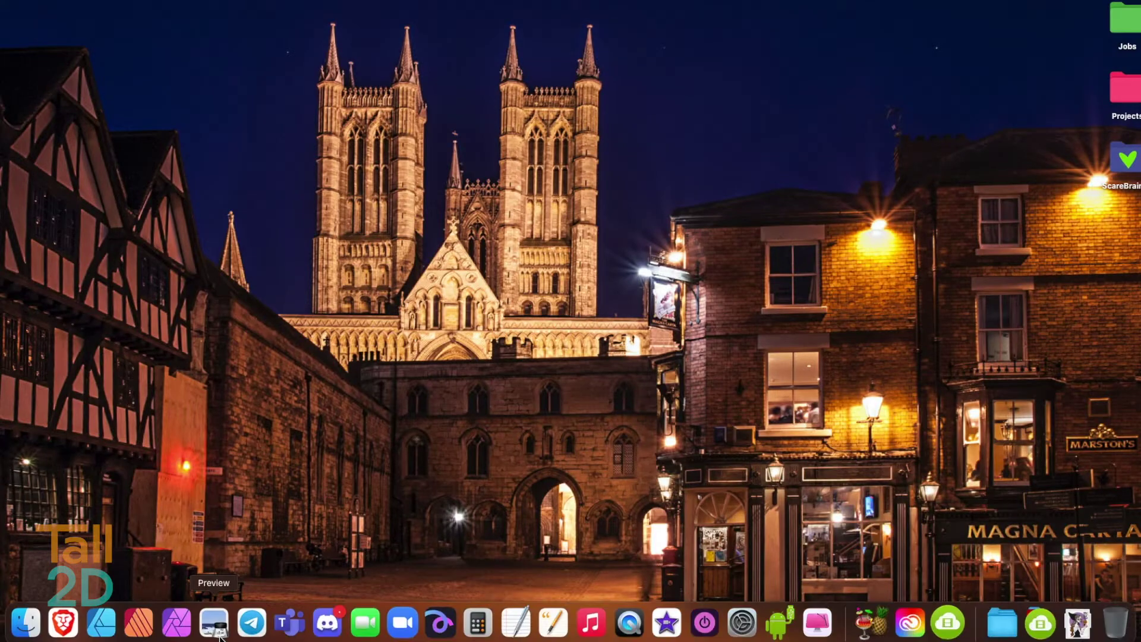
Step: Import the pencil rocket sketch into Preview from the scanner
{"action": "left_click", "coordinate": [213, 622]}
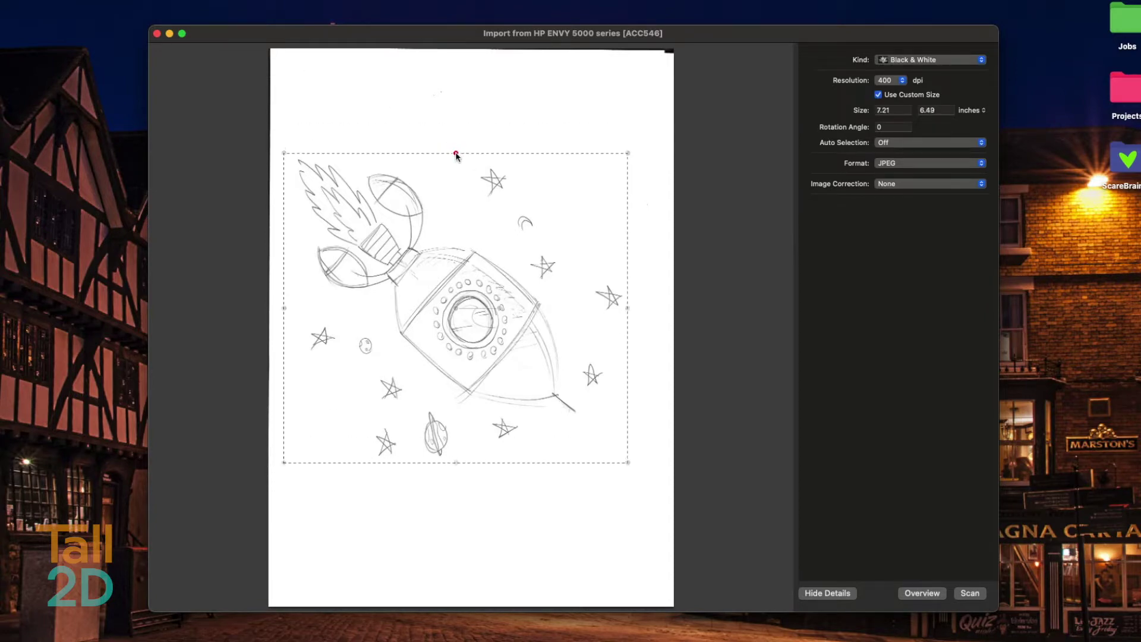
{"action": "left_click", "coordinate": [969, 593]}
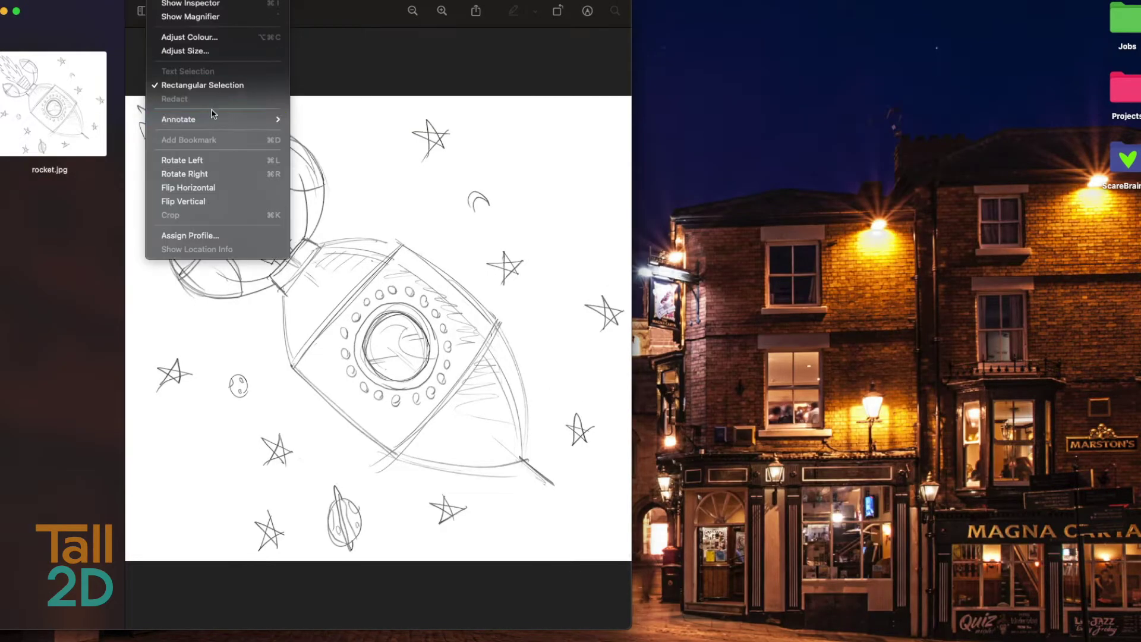
Step: Rotate the scanned sketch 90° left, then give the body stripes a red textured brush style
{"action": "left_click", "coordinate": [164, 153]}
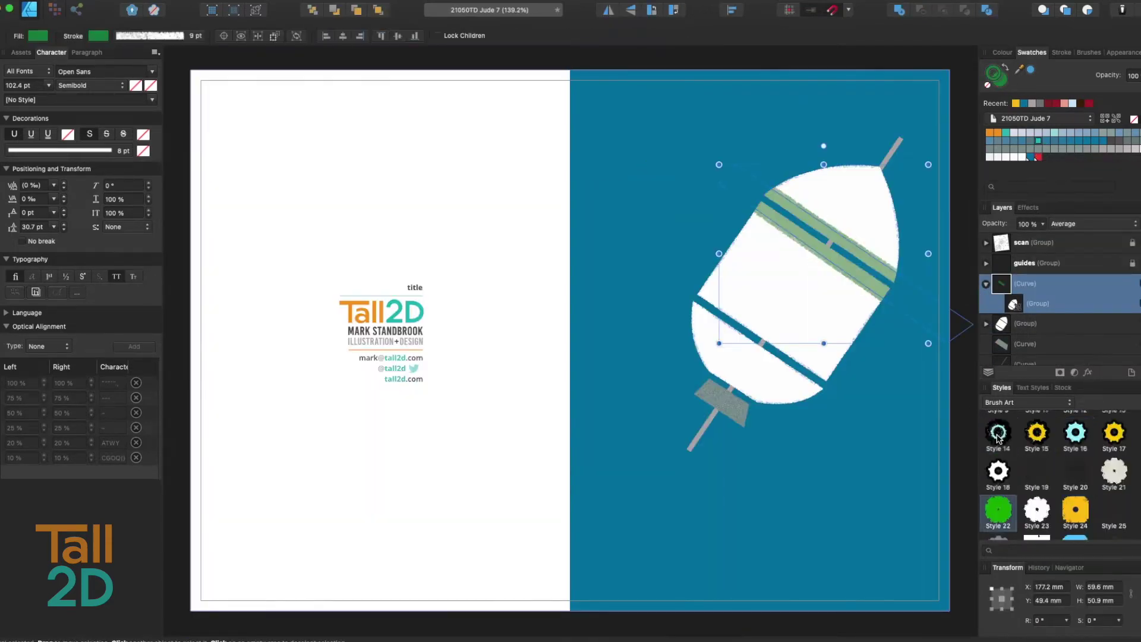
{"action": "scroll", "coordinate": [997, 436], "scroll_direction": "down", "scroll_amount": 5}
{"action": "left_click", "coordinate": [998, 515]}
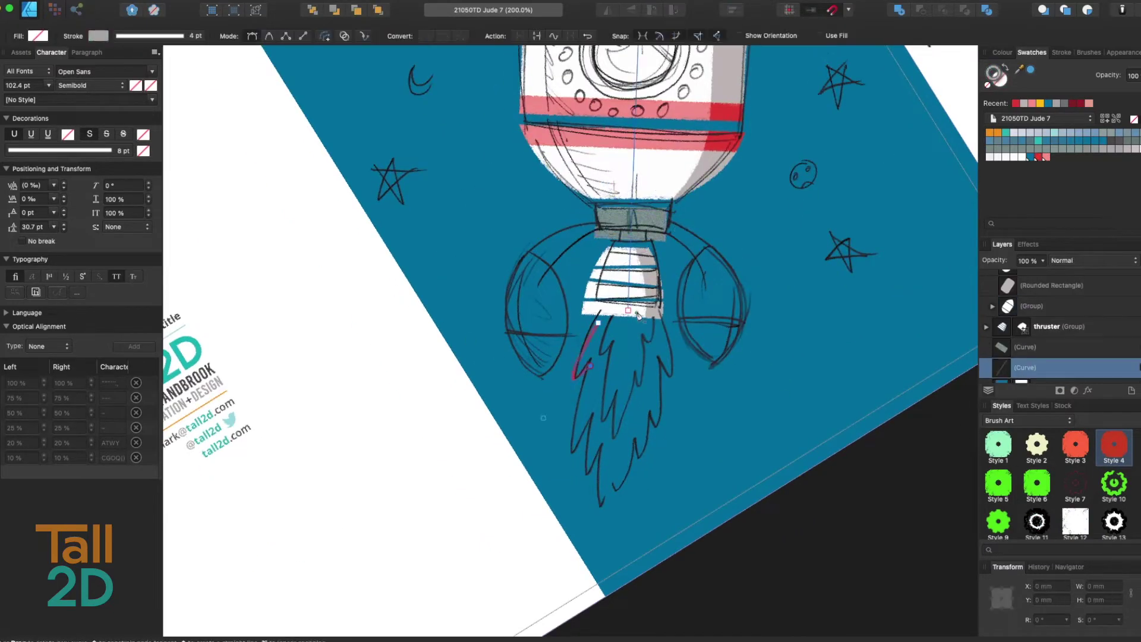
Step: Scroll the Styles panel back up after styling the stripes
{"action": "scroll", "coordinate": [597, 381], "scroll_direction": "up", "scroll_amount": 1}
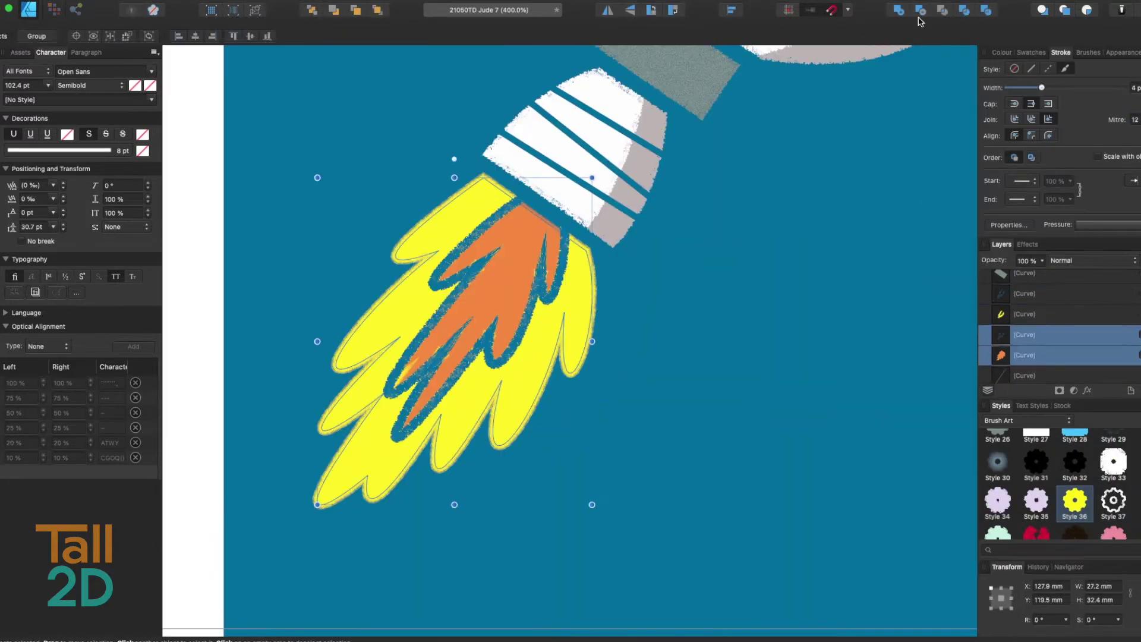
Step: Select the flame curve, group the selected curves and start renaming the new group
{"action": "left_click", "coordinate": [1031, 331]}
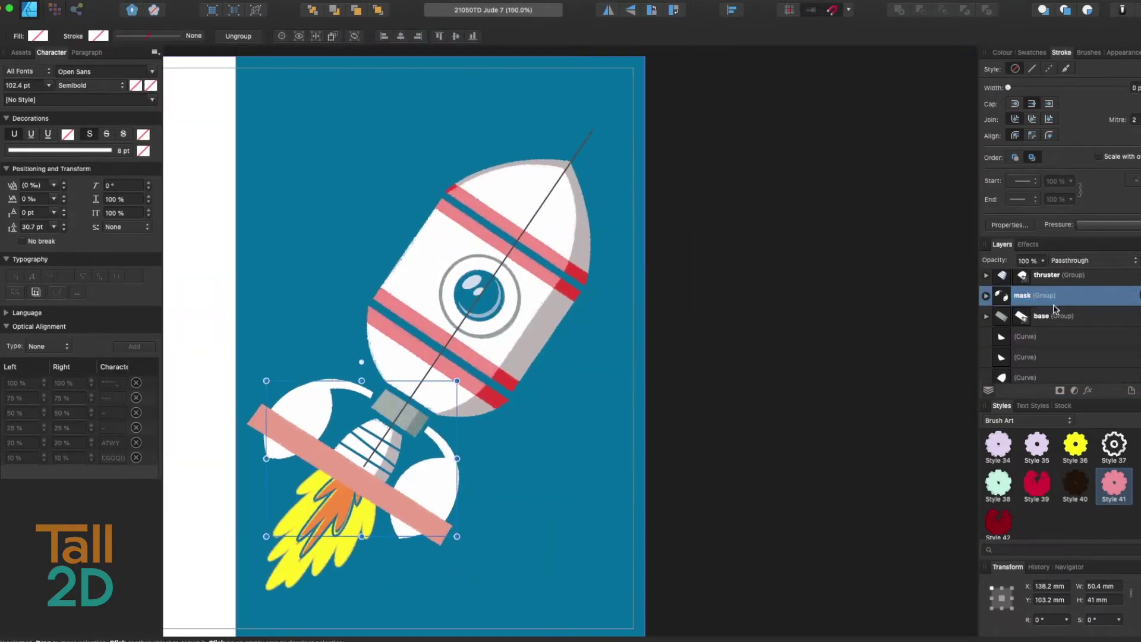
{"action": "key", "text": "ctrl+g"}
{"action": "double_click", "coordinate": [1024, 312]}
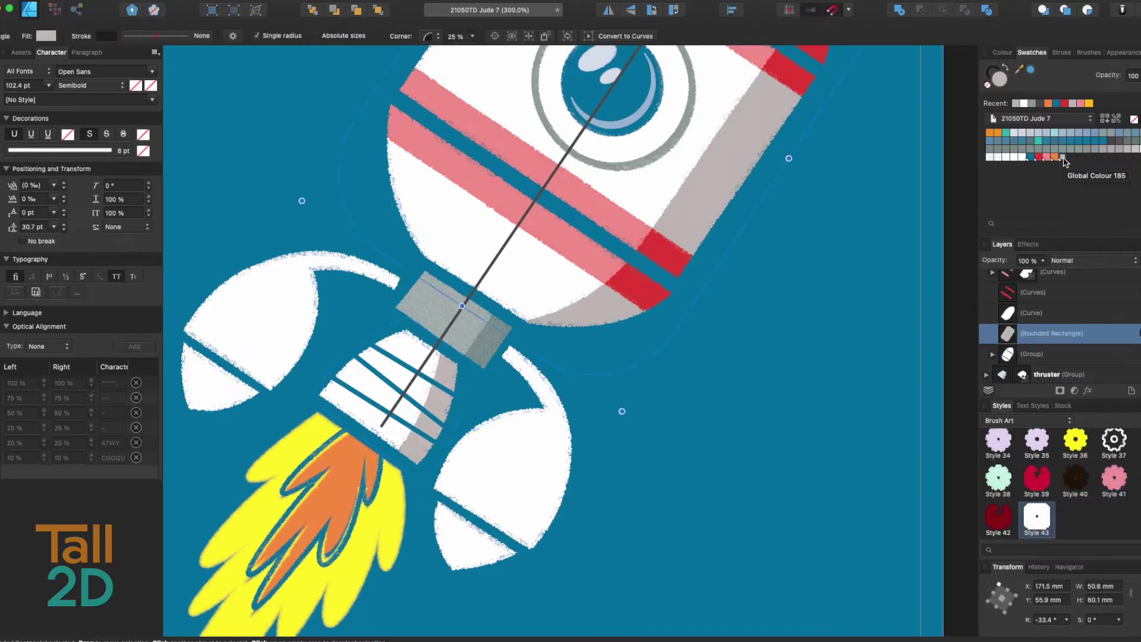
Step: Finish the current shading curve by switching to the Move tool (V)
{"action": "key", "text": "v"}
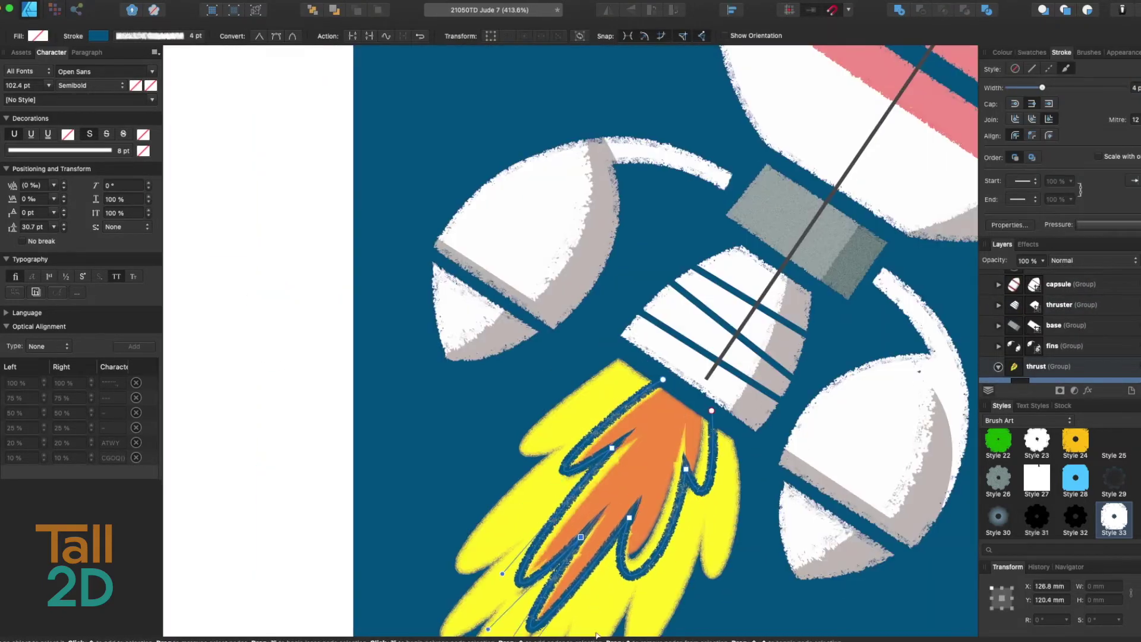
Step: Select the yellow flame curve for refinement
{"action": "left_click", "coordinate": [579, 541]}
{"action": "scroll", "coordinate": [577, 372], "scroll_direction": "down", "scroll_amount": 5}
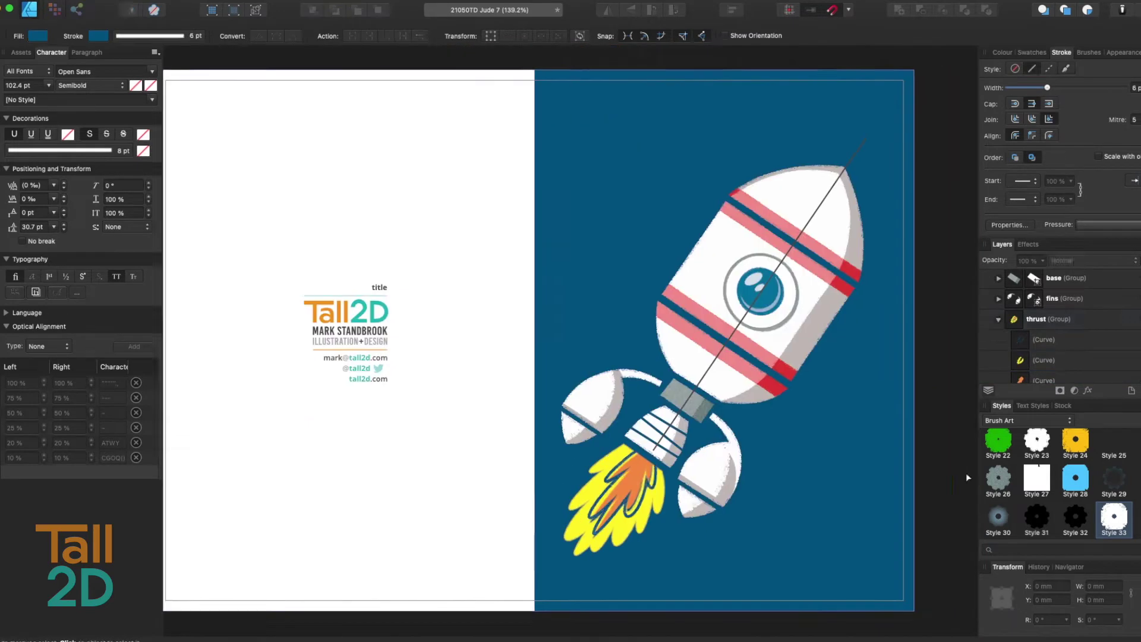